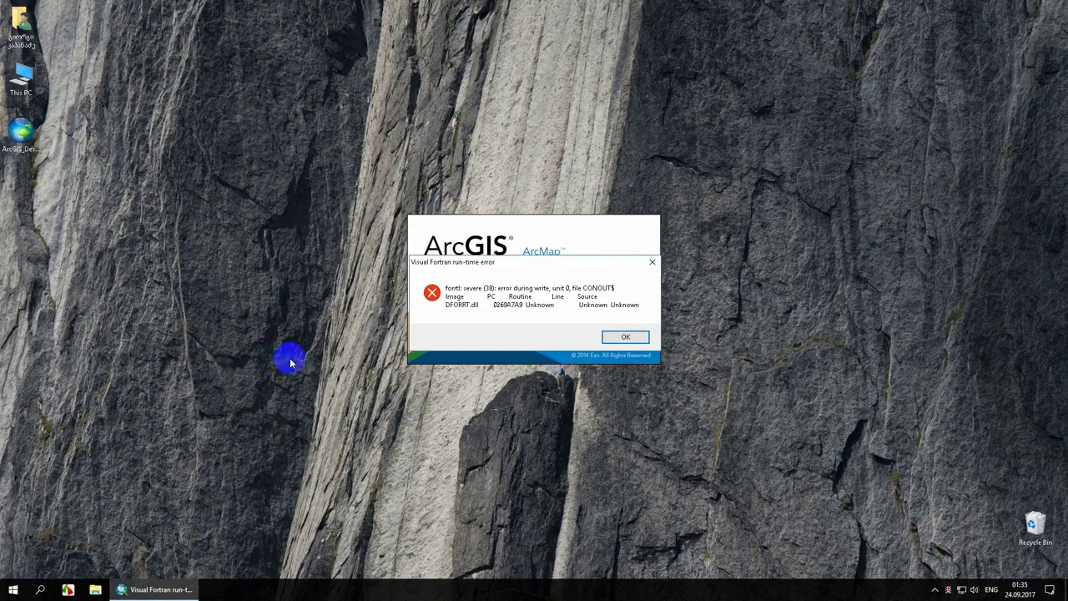
- Dismiss the ArcMap run-time error and open the Windows Region settings from the Control Panel
{"action": "left_click", "coordinate": [622, 338]}
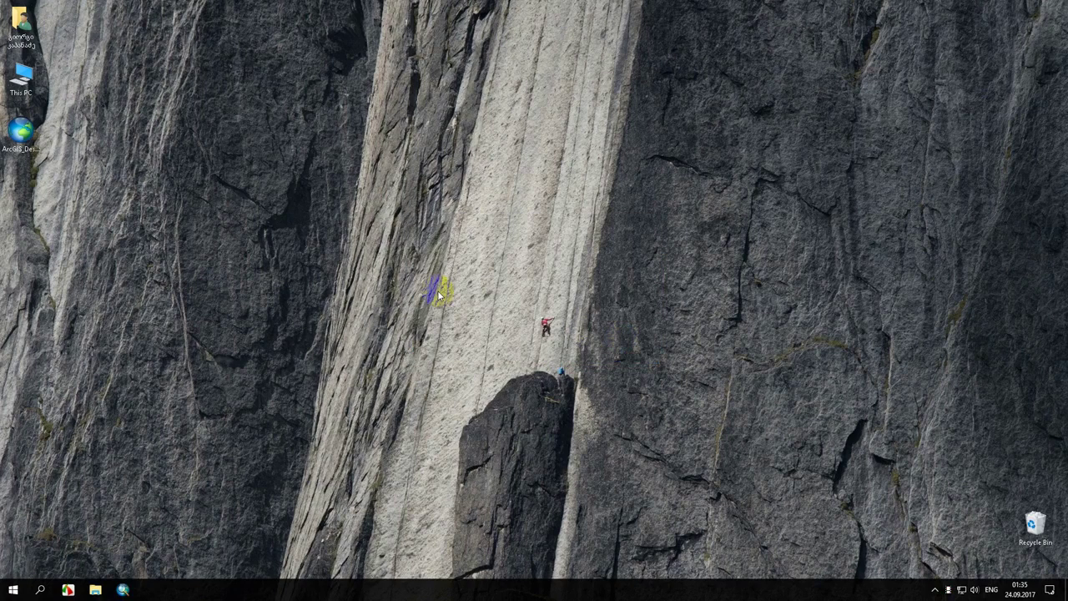
{"action": "right_click", "coordinate": [23, 78]}
{"action": "left_click", "coordinate": [55, 207]}
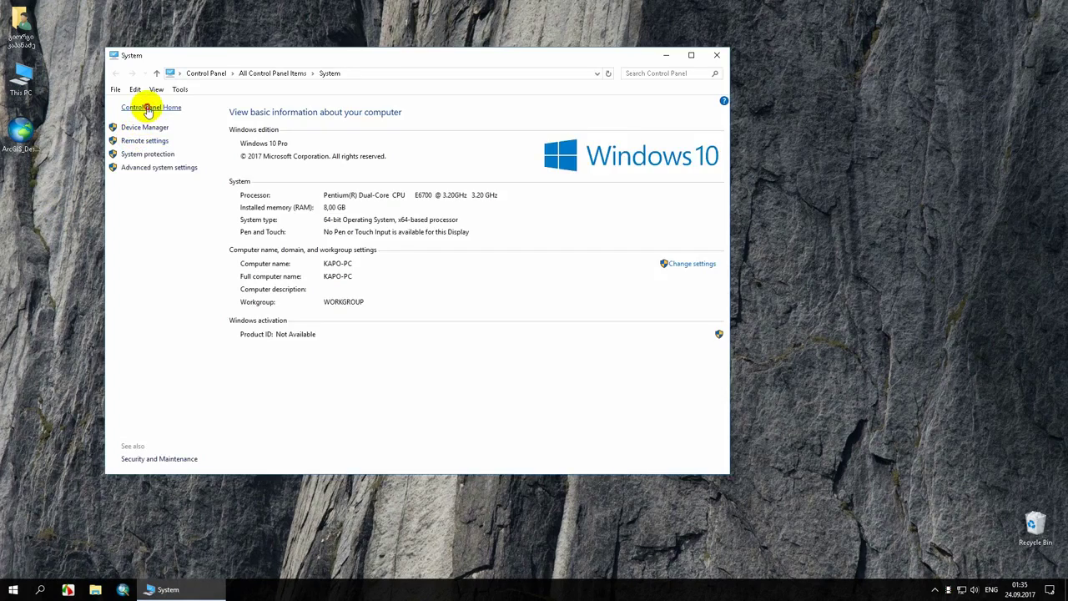
{"action": "left_click", "coordinate": [147, 107]}
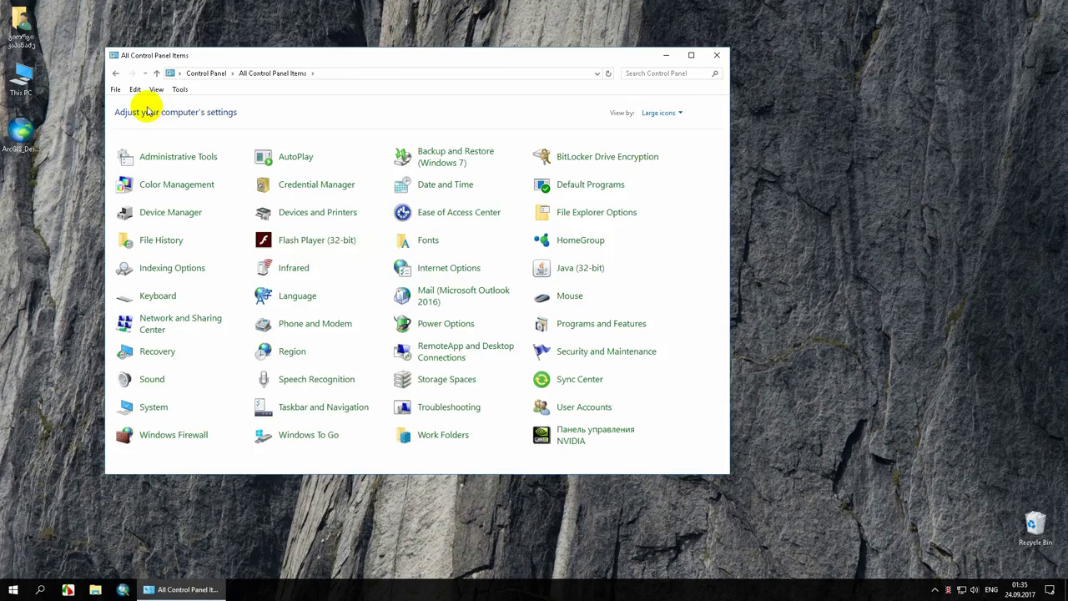
{"action": "left_click", "coordinate": [264, 351]}
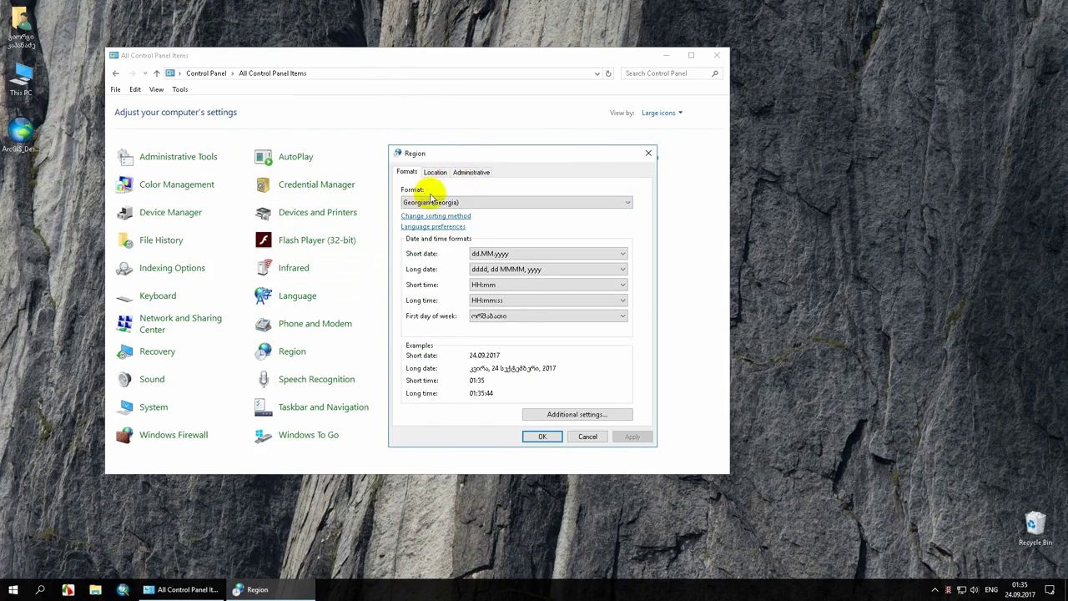
- Set the regional format to English (United States) and apply the change
{"action": "left_click", "coordinate": [440, 203]}
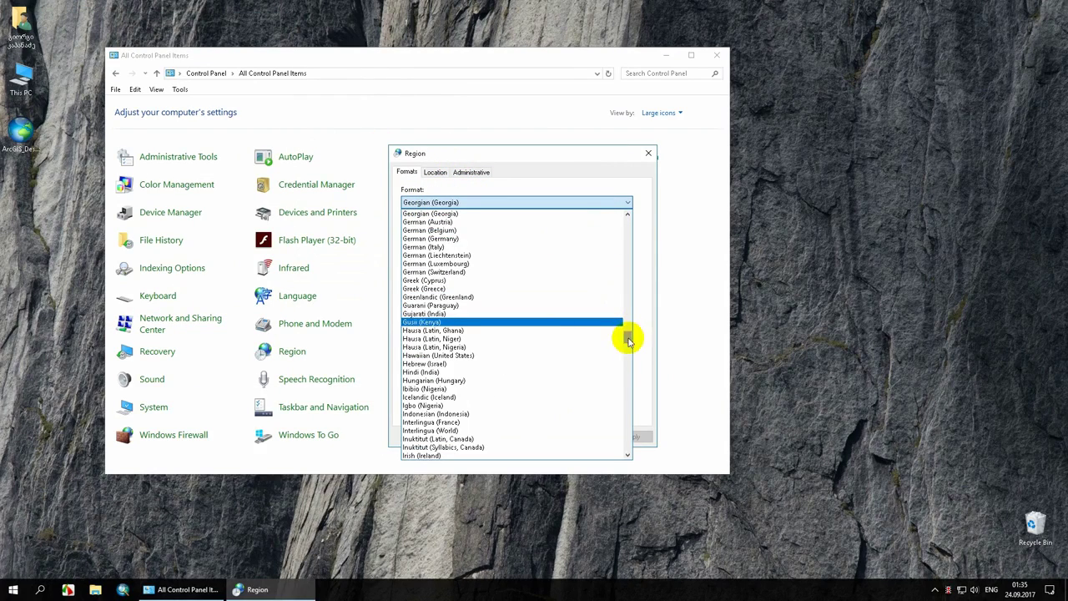
{"action": "left_click_drag", "start_coordinate": [628, 338], "coordinate": [629, 307]}
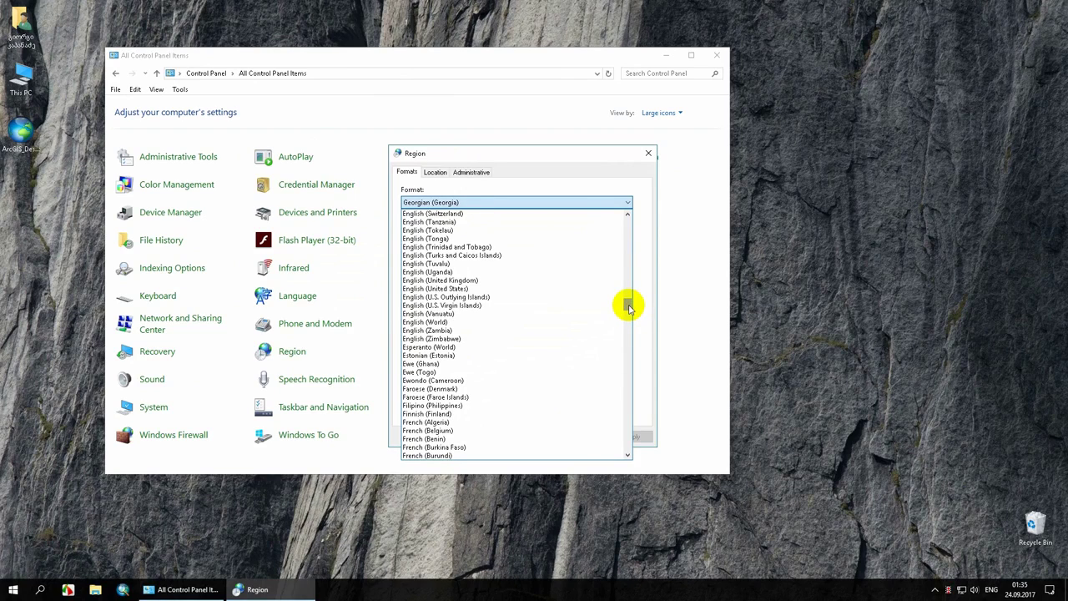
{"action": "left_click", "coordinate": [413, 291]}
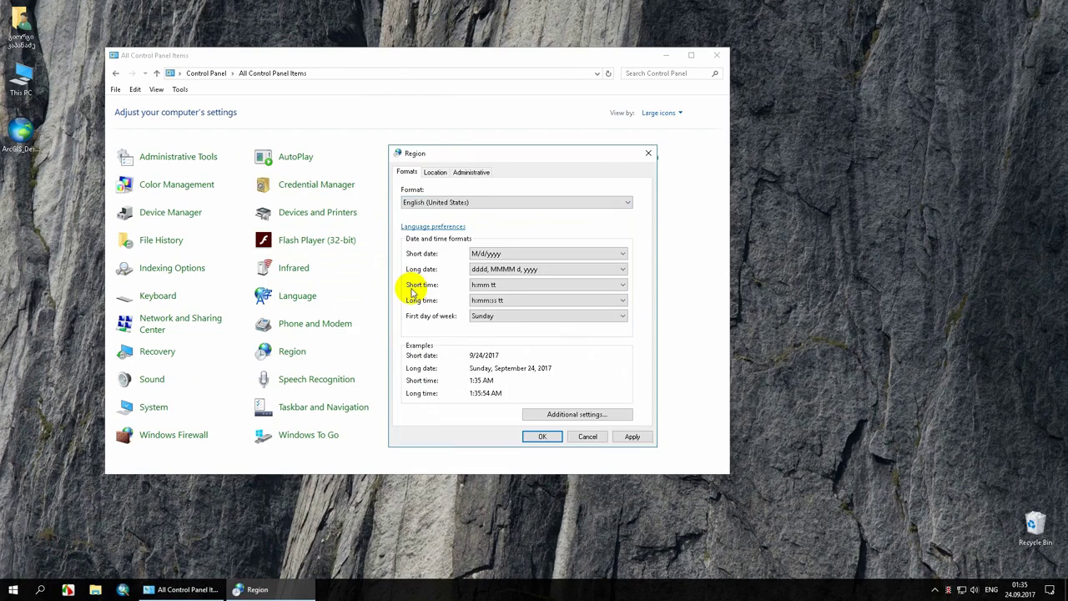
{"action": "left_click", "coordinate": [632, 435]}
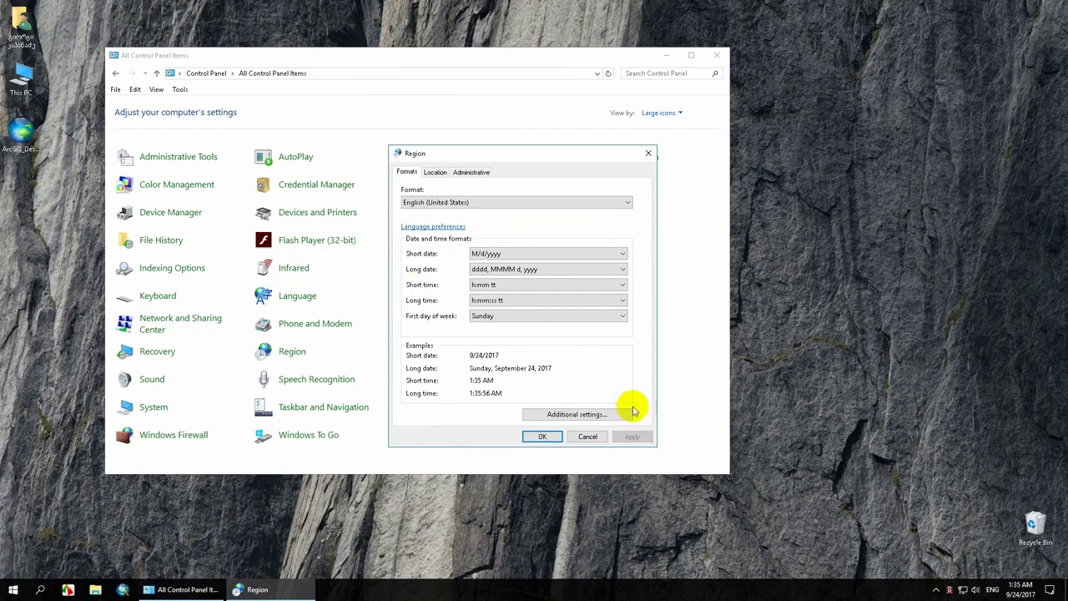
- Clear both the AM and PM symbols in the additional time format settings and apply the change
{"action": "left_click", "coordinate": [603, 415]}
{"action": "left_click", "coordinate": [481, 212]}
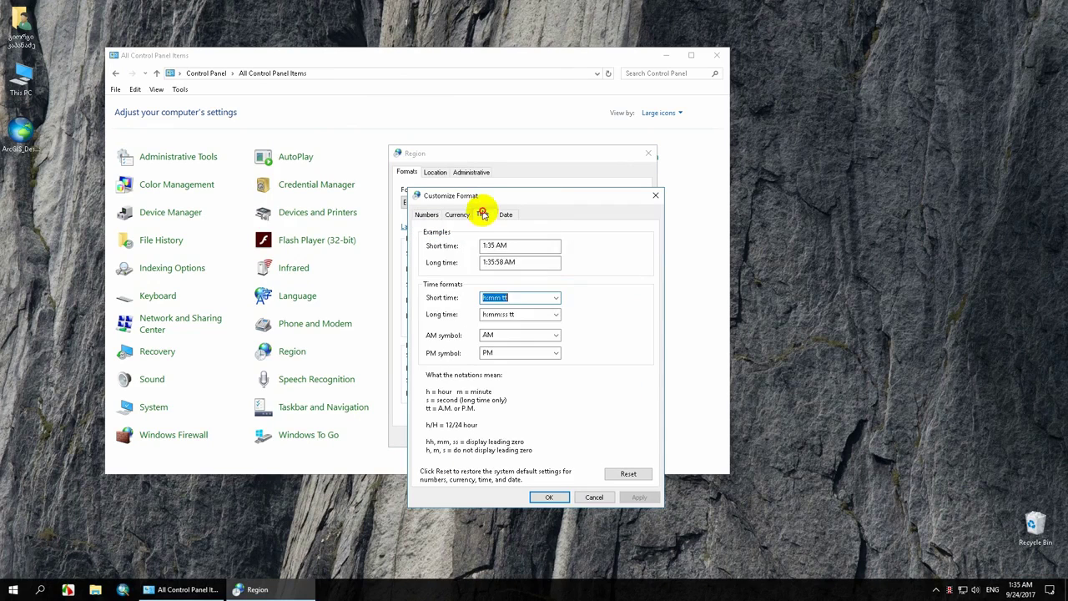
{"action": "left_click", "coordinate": [509, 334]}
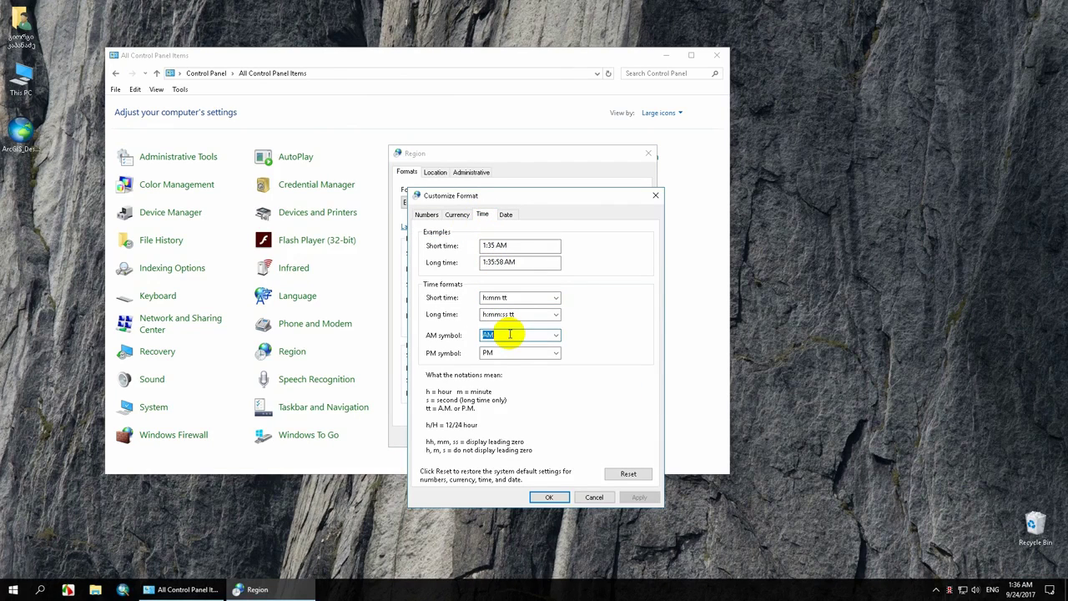
{"action": "key", "text": "BackSpace"}
{"action": "left_click", "coordinate": [509, 352]}
{"action": "key", "text": "BackSpace"}
{"action": "left_click", "coordinate": [630, 498]}
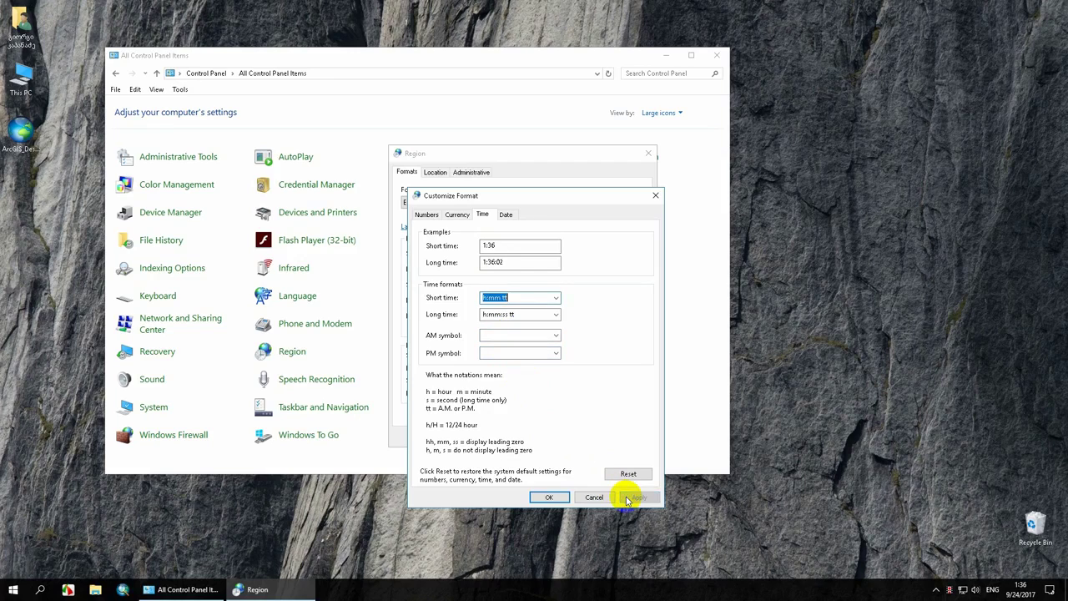
{"action": "left_click", "coordinate": [548, 497]}
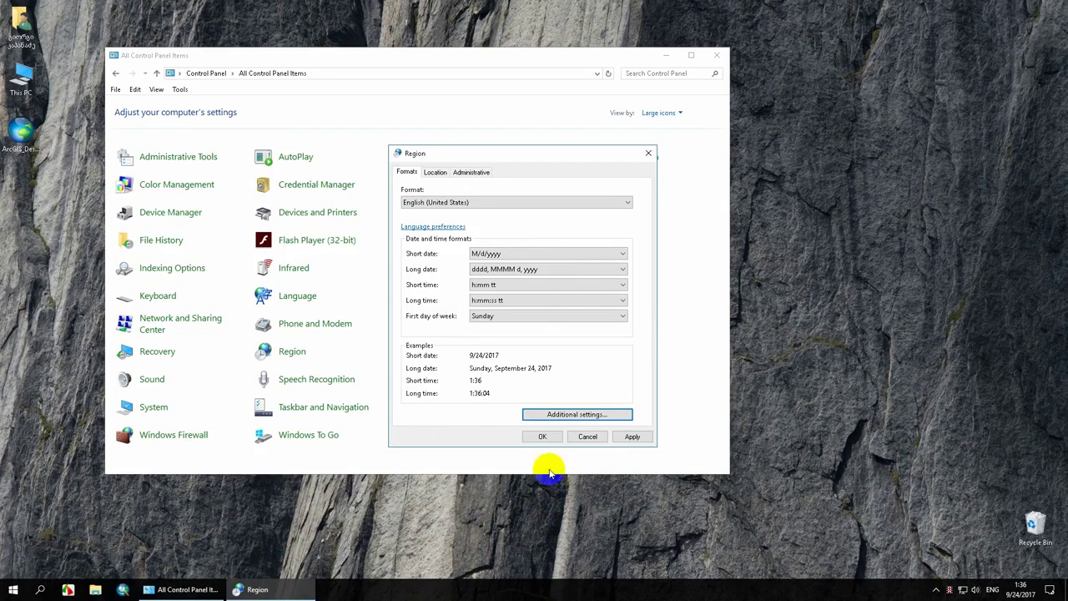
- Set the first day of the week to Monday and apply the change
{"action": "left_click", "coordinate": [542, 316]}
{"action": "left_click", "coordinate": [523, 336]}
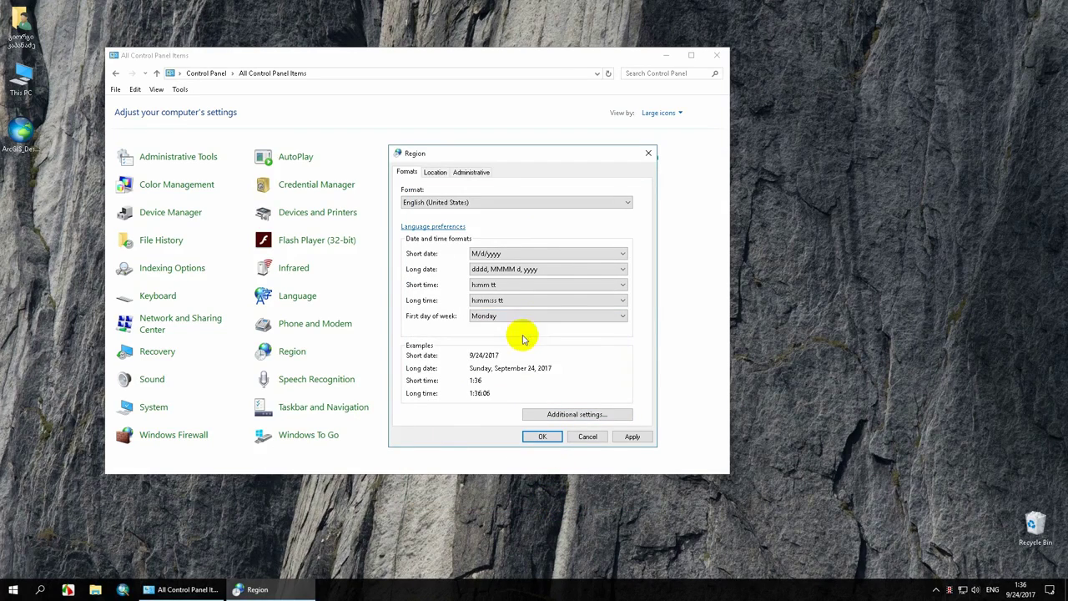
{"action": "left_click", "coordinate": [631, 436]}
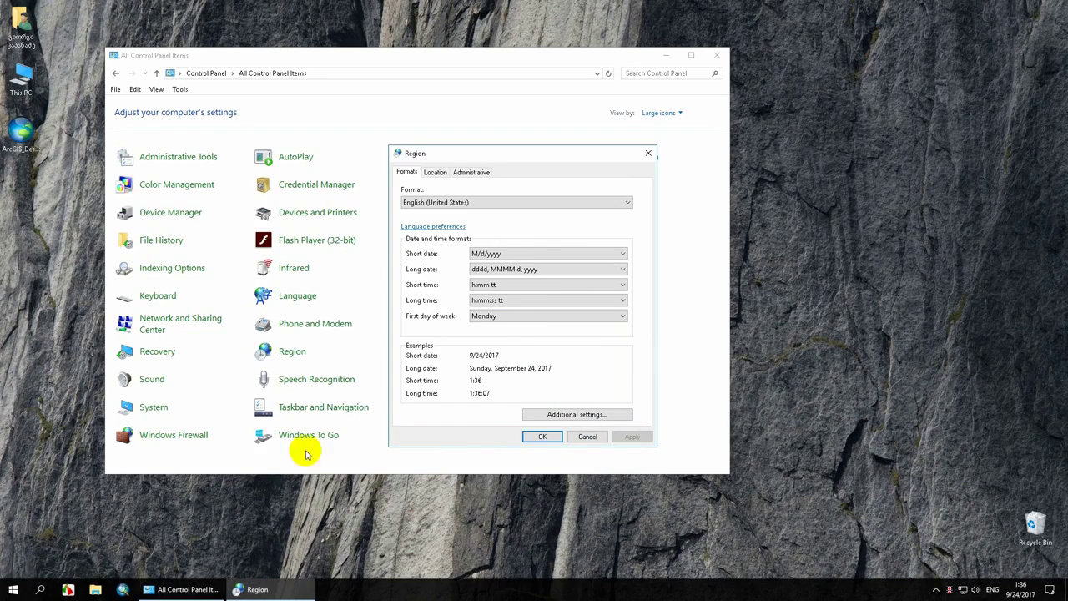
- Launch ArcMap to test whether it starts with the new regional format, and close it
{"action": "left_click", "coordinate": [122, 580]}
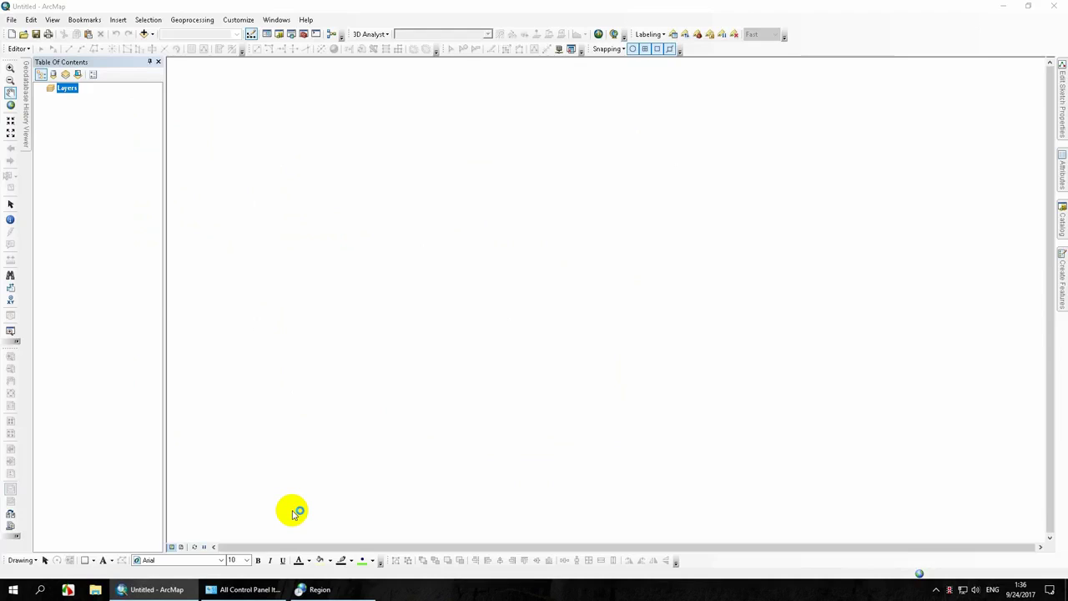
{"action": "left_click", "coordinate": [726, 417]}
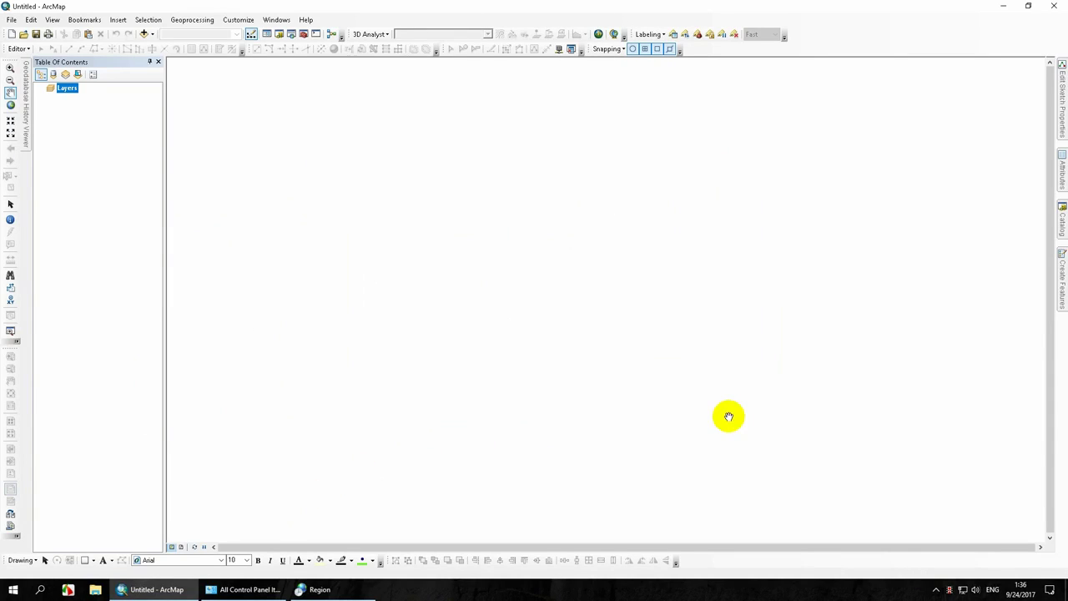
{"action": "left_click", "coordinate": [1052, 6]}
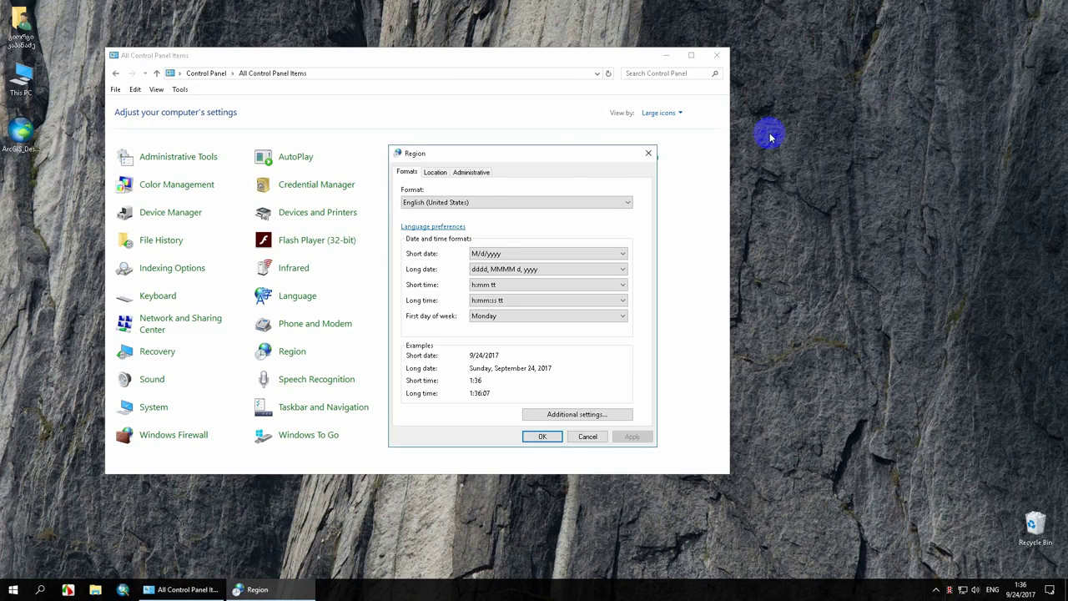
- Set the home location to United States, apply it, and check Windows search for Cortana availability before and after the change
{"action": "left_click", "coordinate": [436, 171]}
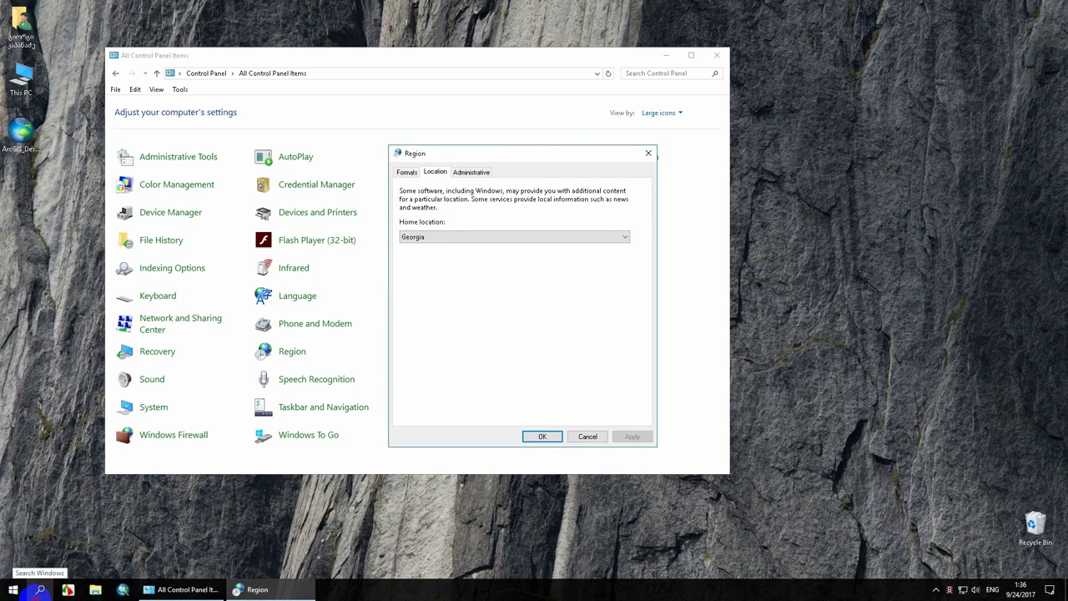
{"action": "left_click", "coordinate": [39, 590]}
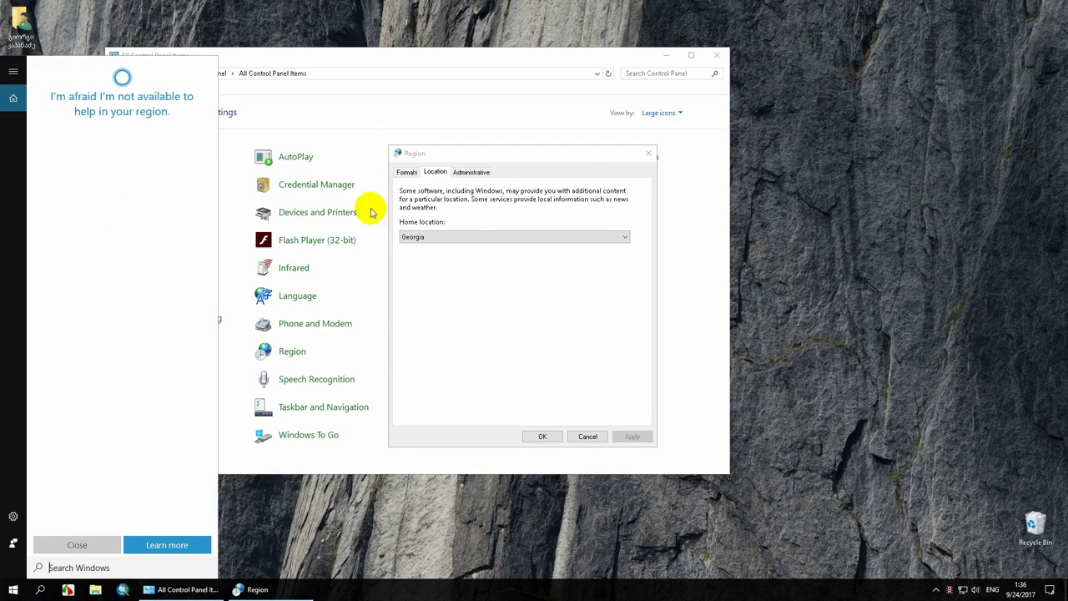
{"action": "left_click", "coordinate": [521, 236]}
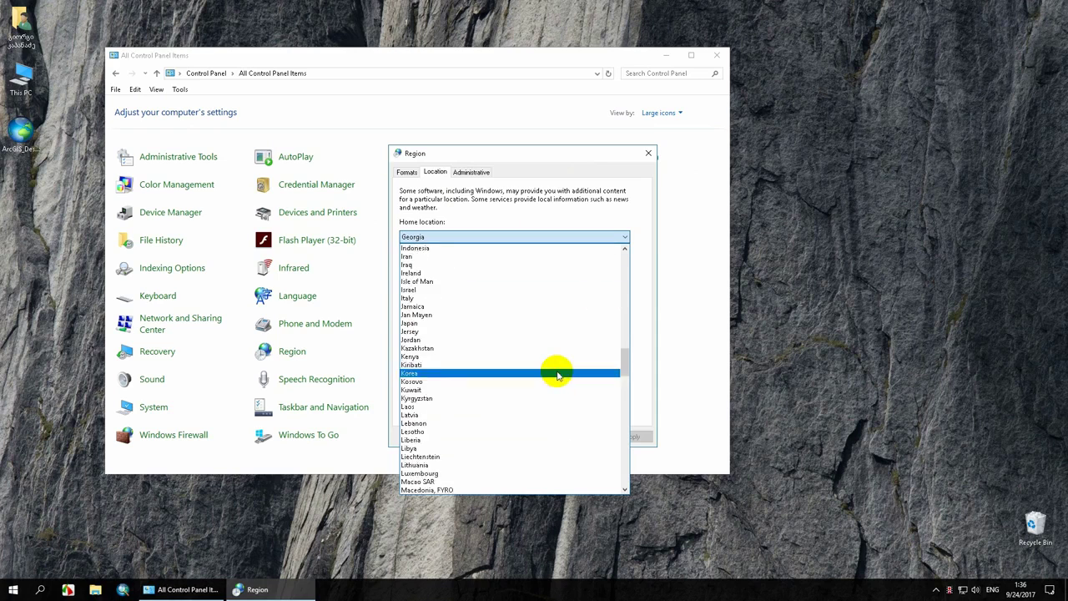
{"action": "scroll", "coordinate": [558, 375], "scroll_direction": "down", "scroll_amount": 18}
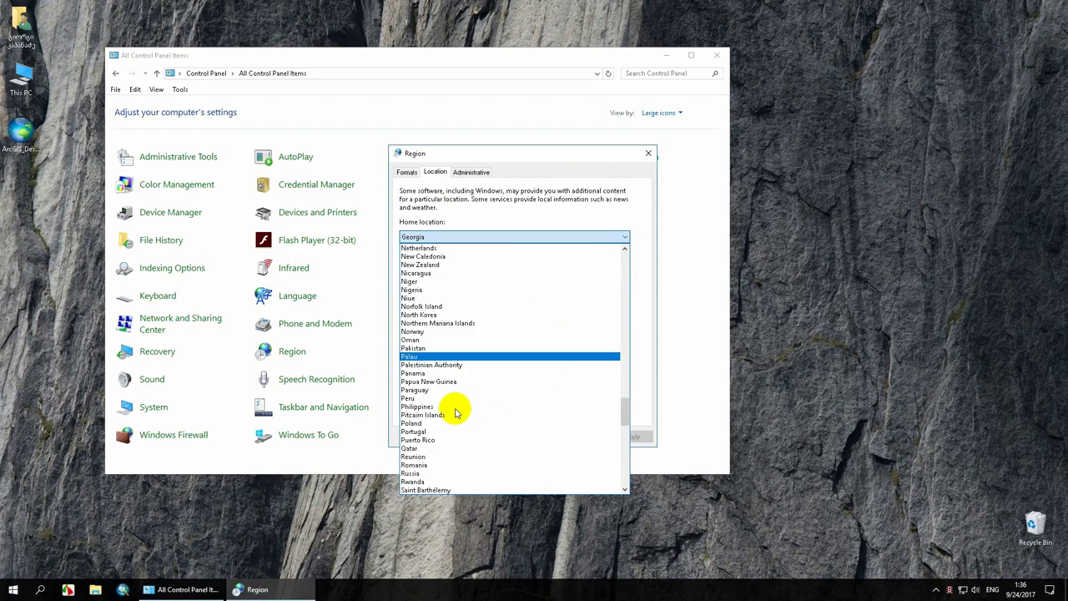
{"action": "scroll", "coordinate": [456, 412], "scroll_direction": "down", "scroll_amount": 16}
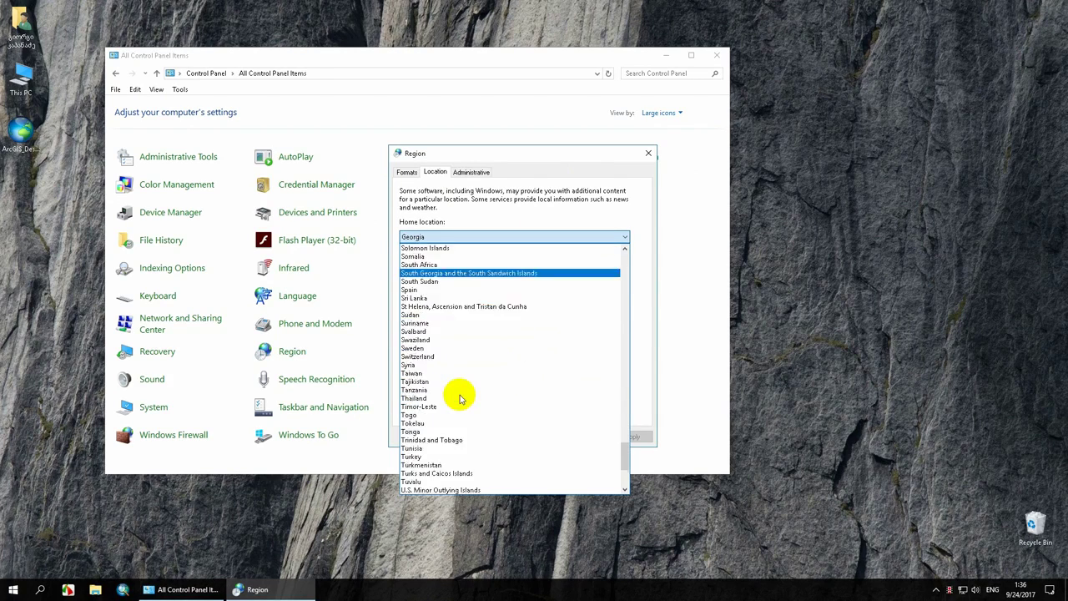
{"action": "scroll", "coordinate": [460, 398], "scroll_direction": "down", "scroll_amount": 4}
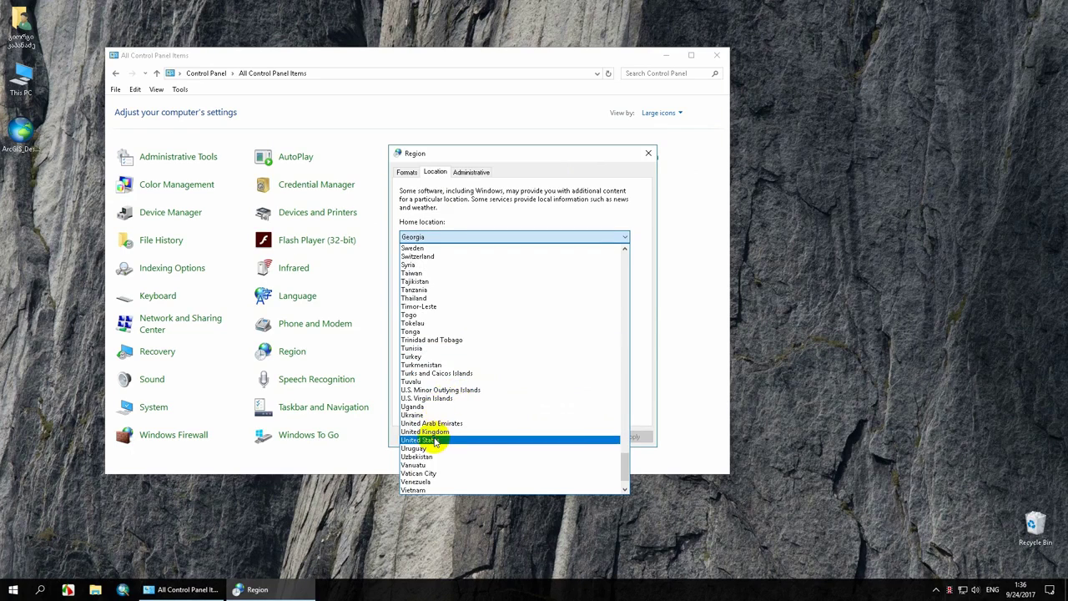
{"action": "left_click", "coordinate": [434, 440]}
{"action": "left_click", "coordinate": [632, 436]}
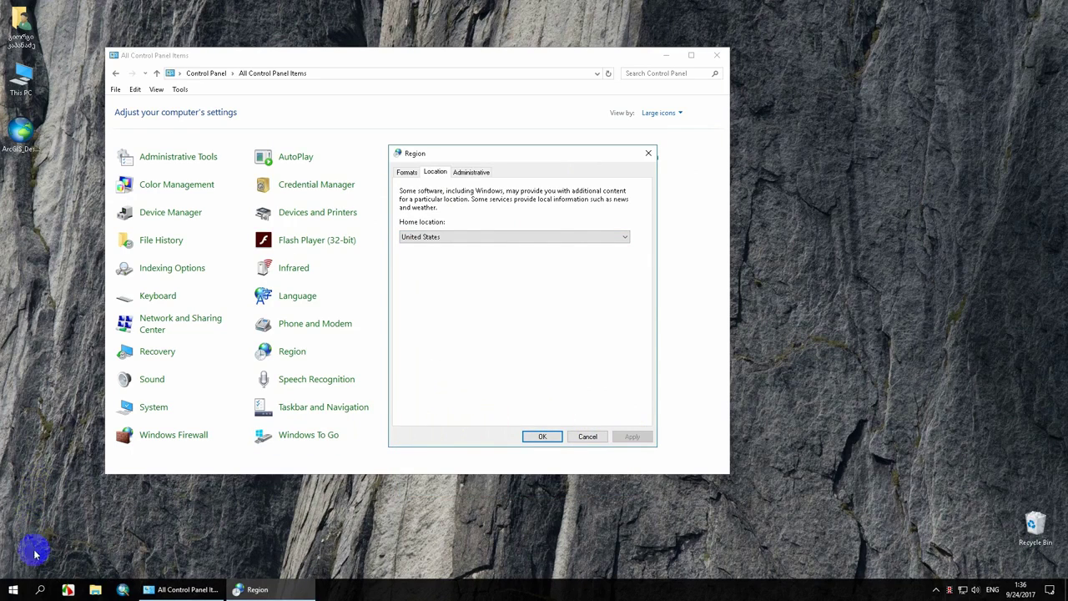
{"action": "left_click", "coordinate": [40, 590]}
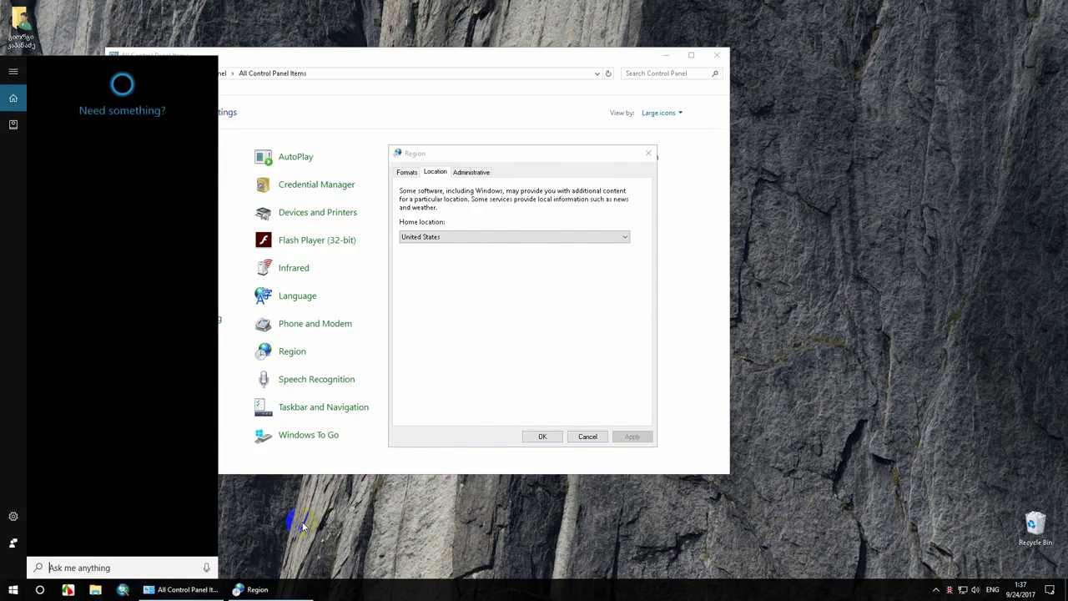
- Check the language for non-Unicode programs against the ArcGIS 10.2.2 for Desktop installer's text by running the installer, and close it
{"action": "left_click", "coordinate": [471, 173]}
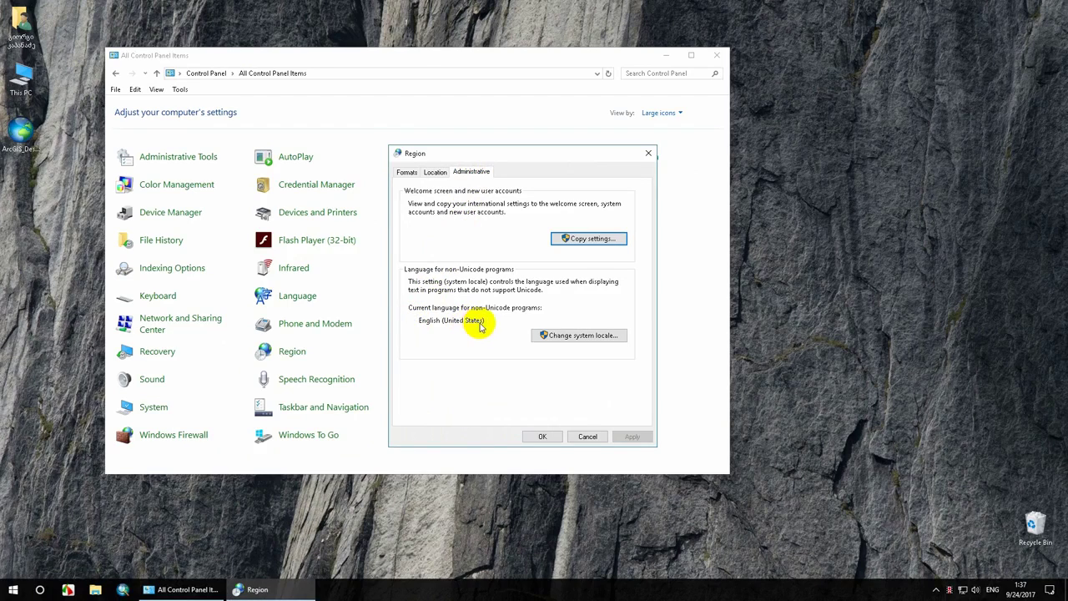
{"action": "left_click", "coordinate": [23, 133]}
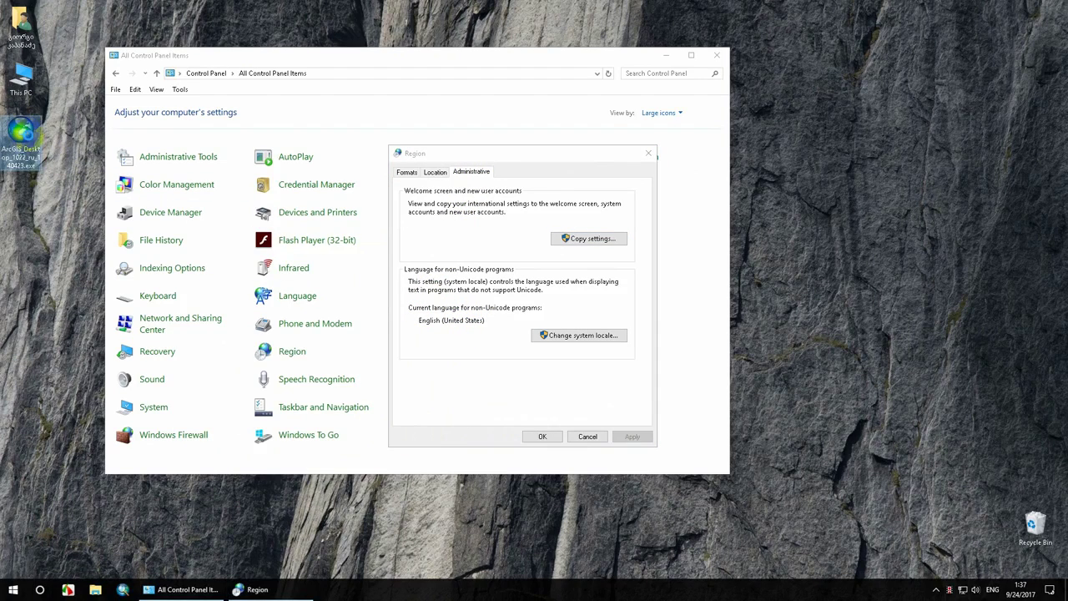
{"action": "right_click", "coordinate": [23, 133]}
{"action": "left_click", "coordinate": [46, 148]}
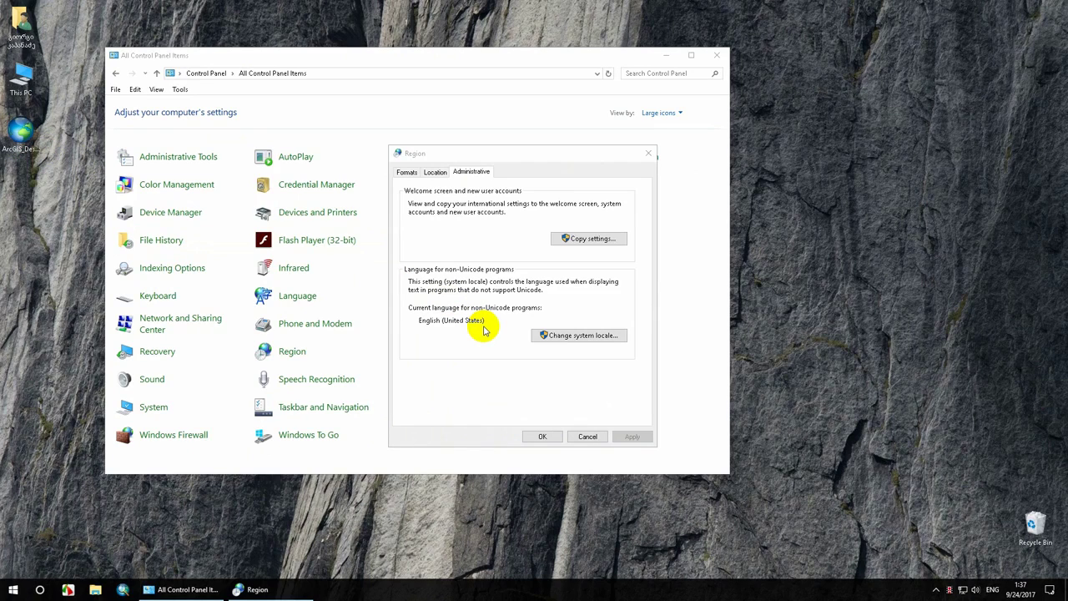
{"action": "left_click", "coordinate": [716, 54]}
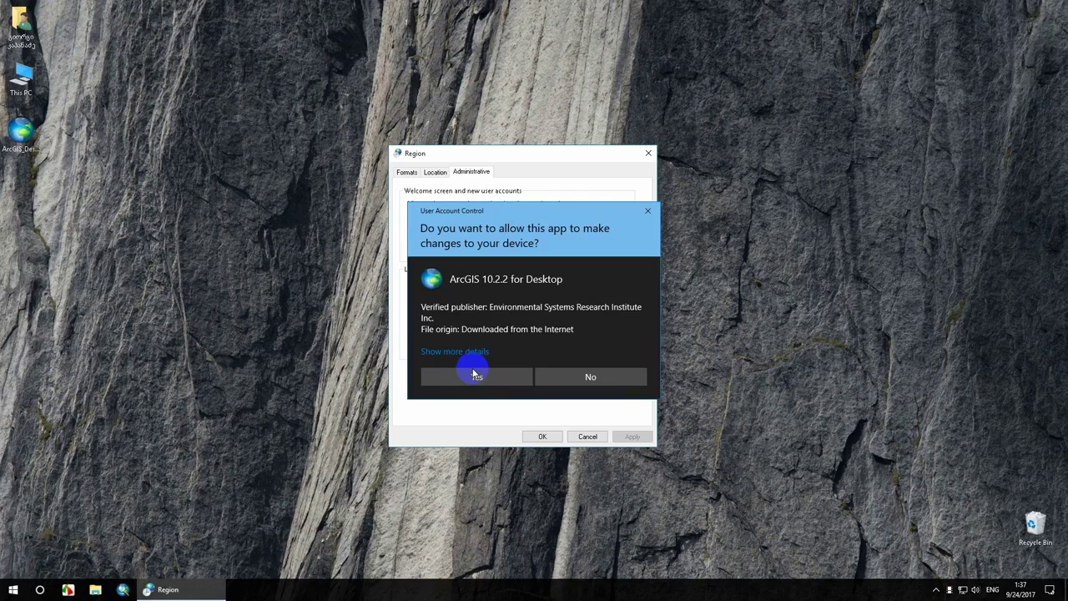
{"action": "left_click", "coordinate": [476, 376]}
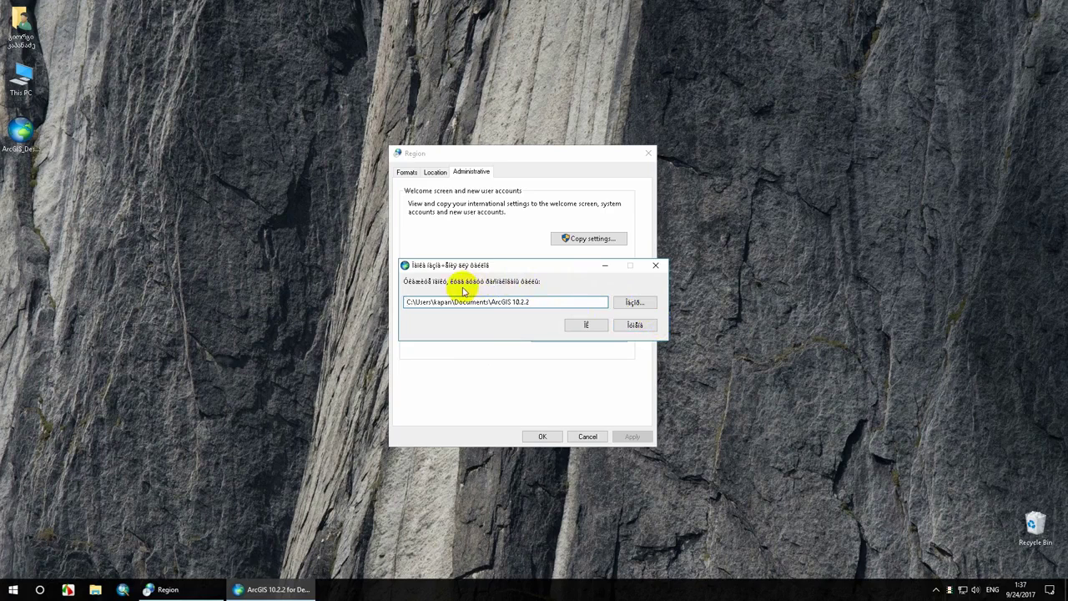
{"action": "left_click", "coordinate": [656, 266]}
- Change the system locale for non-Unicode programs to Russian (Russia) and confirm the change
{"action": "left_click", "coordinate": [600, 335]}
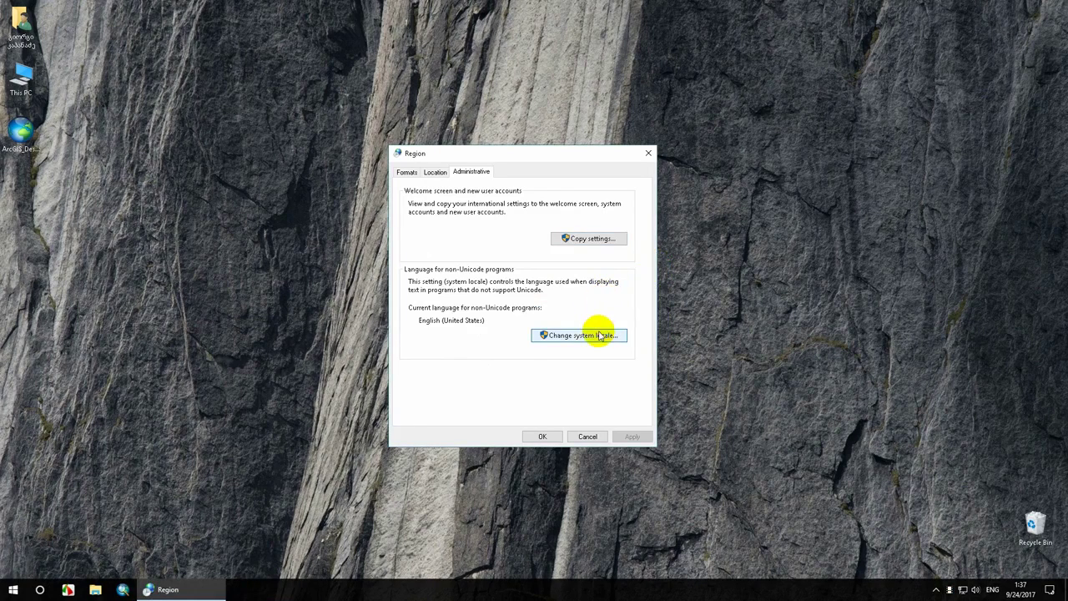
{"action": "left_click", "coordinate": [566, 236]}
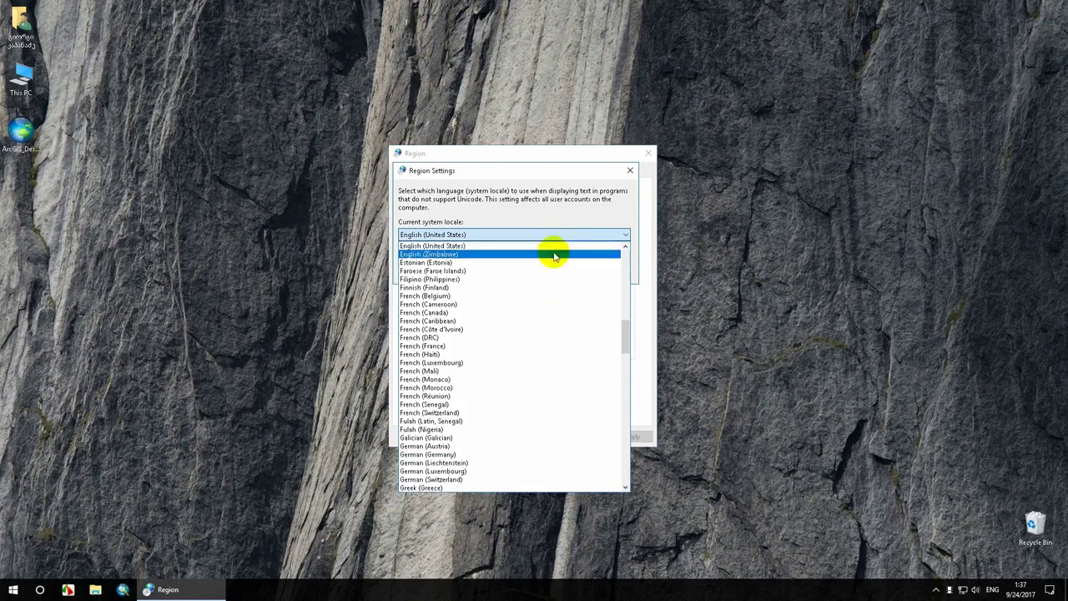
{"action": "scroll", "coordinate": [515, 350], "scroll_direction": "down", "scroll_amount": 20}
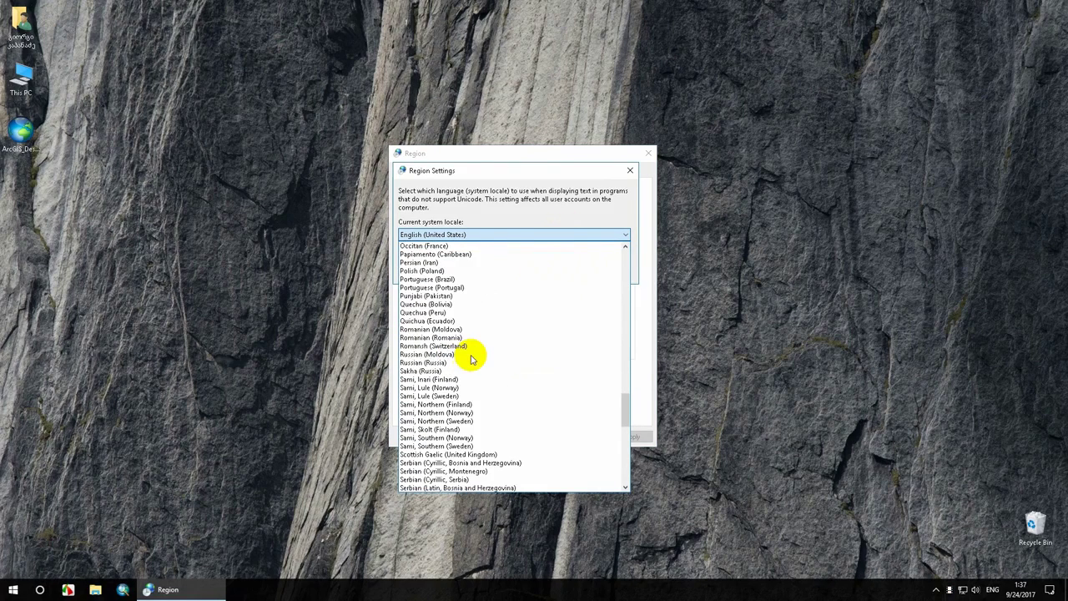
{"action": "left_click", "coordinate": [409, 363]}
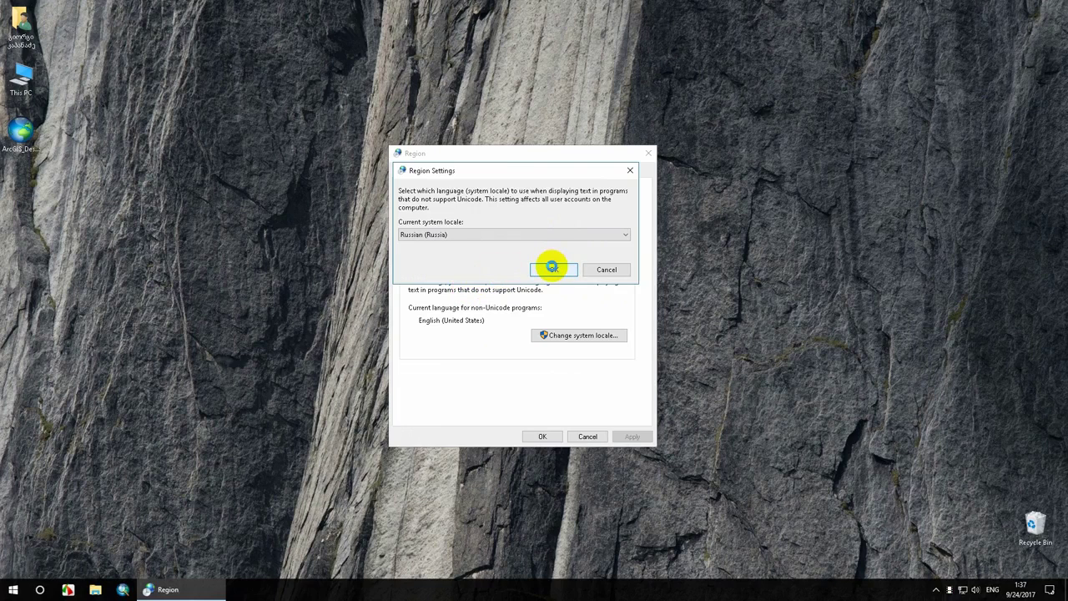
{"action": "left_click", "coordinate": [551, 268]}
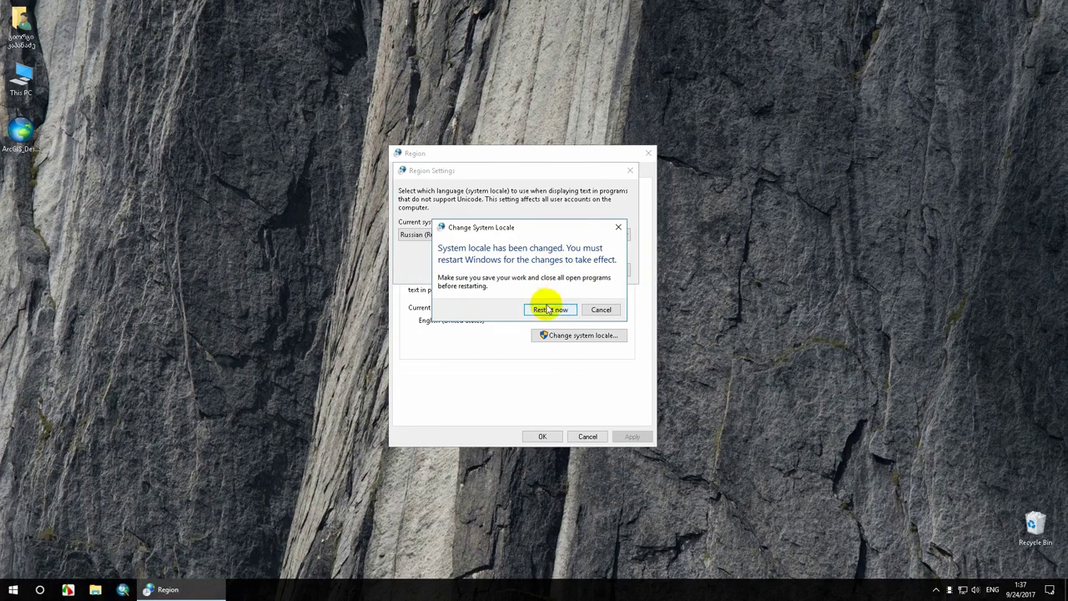
- Postpone the Windows restart requested for the system locale change and close the Region settings
{"action": "left_click", "coordinate": [606, 310]}
{"action": "left_click", "coordinate": [543, 434]}
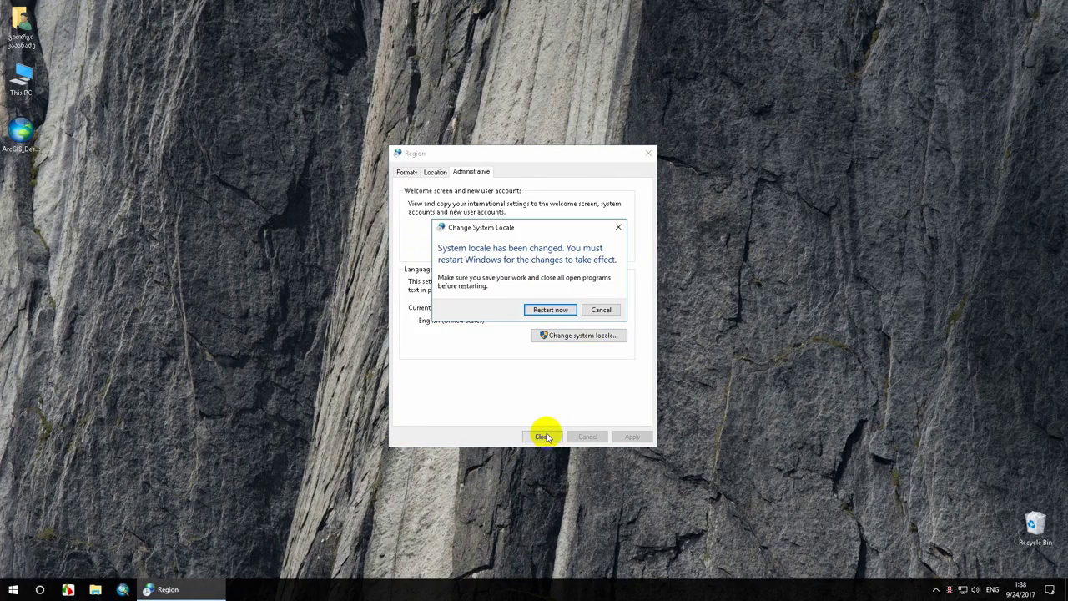
{"action": "left_click", "coordinate": [608, 309]}
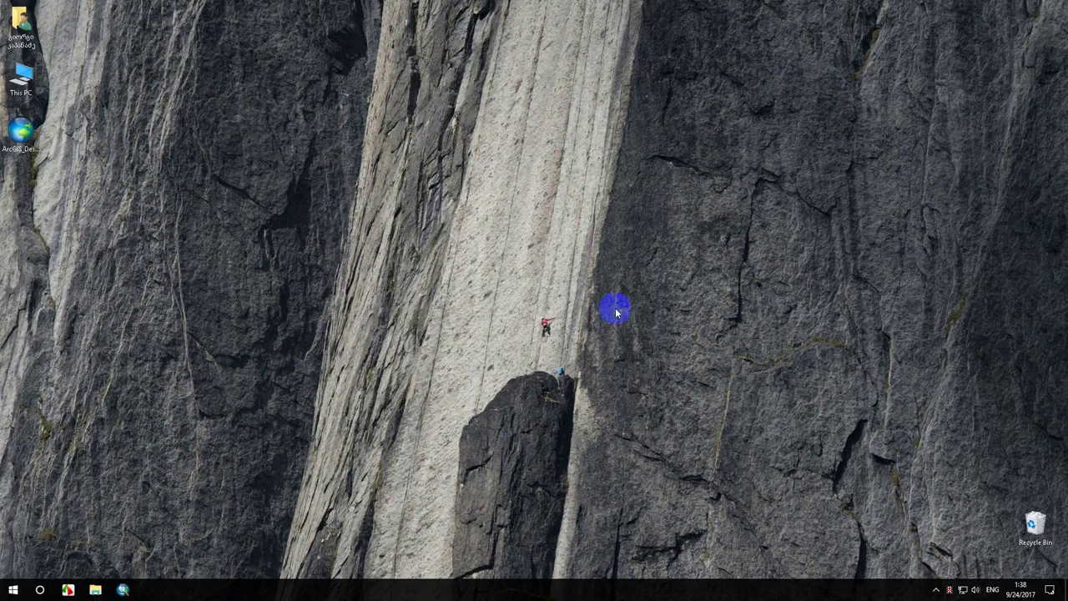
- Set the Windows time zone to (UTC+04:00) Tbilisi, enable setting the time zone automatically, and close the date and time settings
{"action": "right_click", "coordinate": [1014, 589]}
{"action": "left_click", "coordinate": [975, 343]}
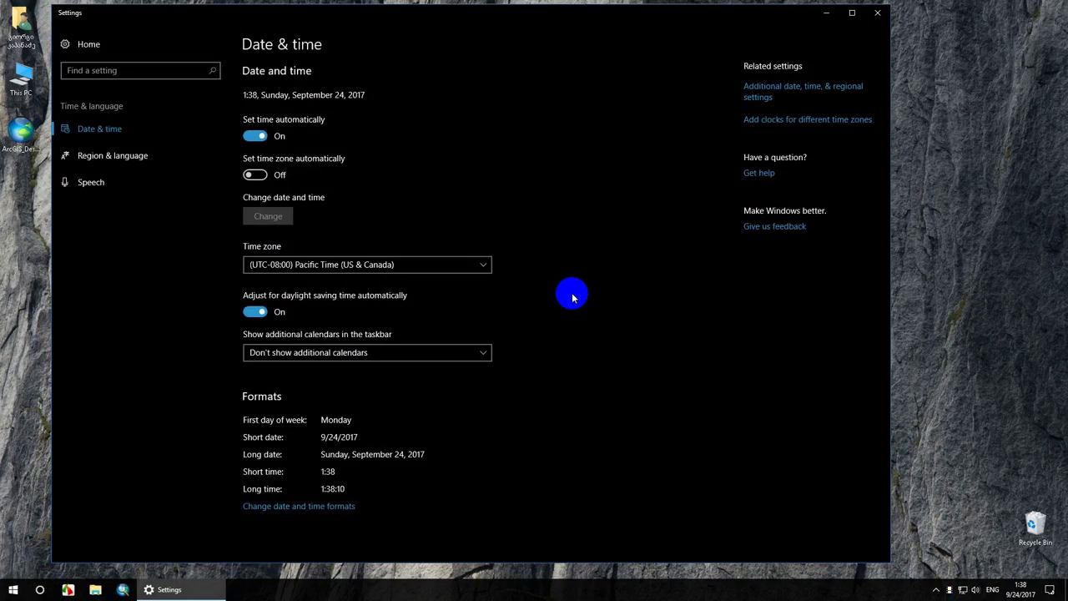
{"action": "left_click", "coordinate": [274, 269]}
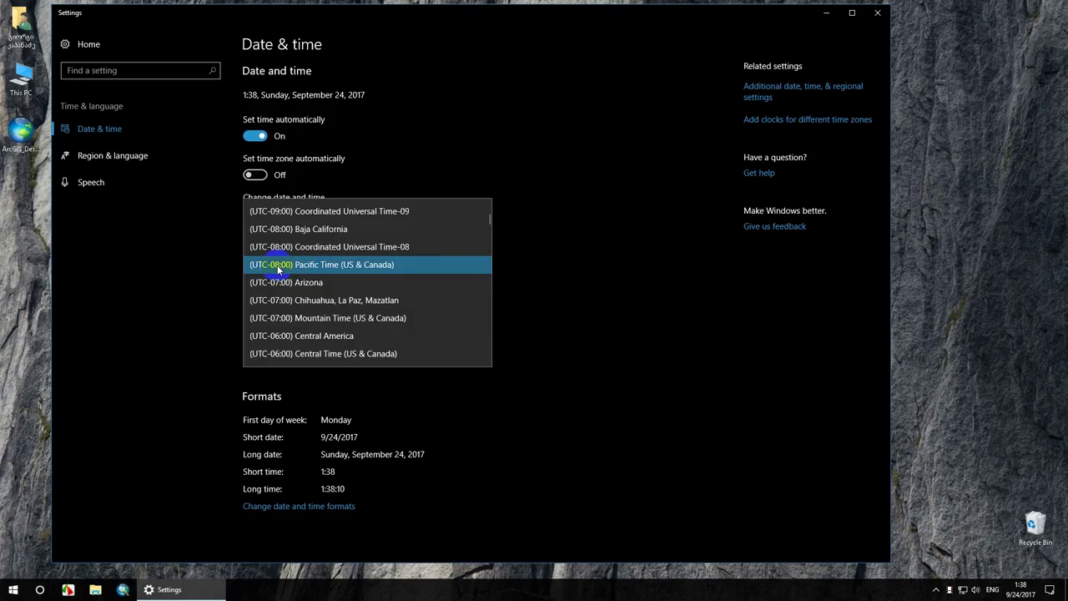
{"action": "left_click_drag", "start_coordinate": [488, 218], "coordinate": [492, 295]}
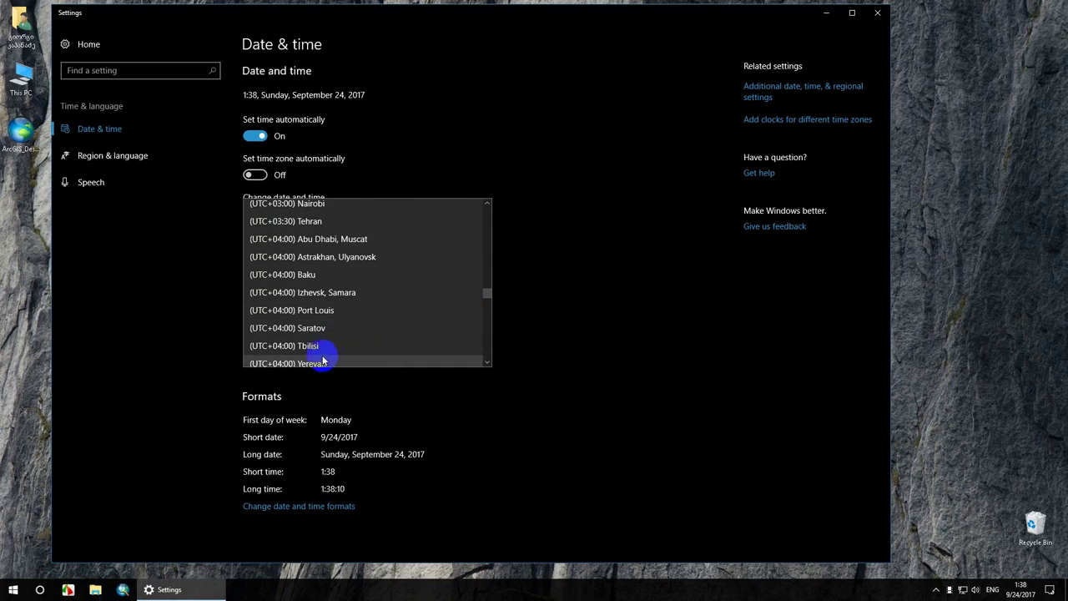
{"action": "left_click", "coordinate": [302, 348]}
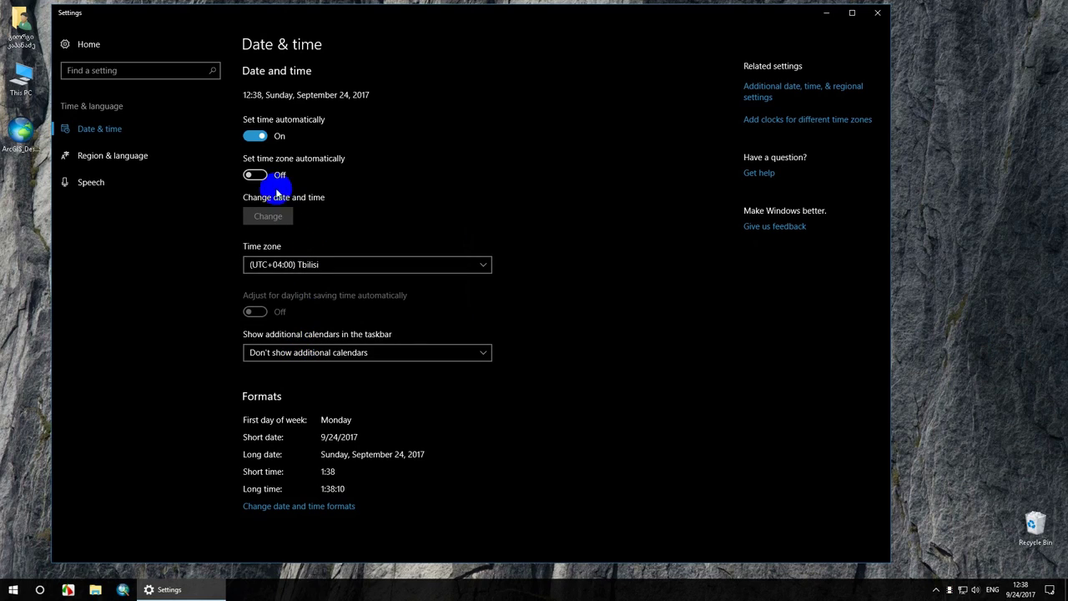
{"action": "left_click", "coordinate": [257, 176]}
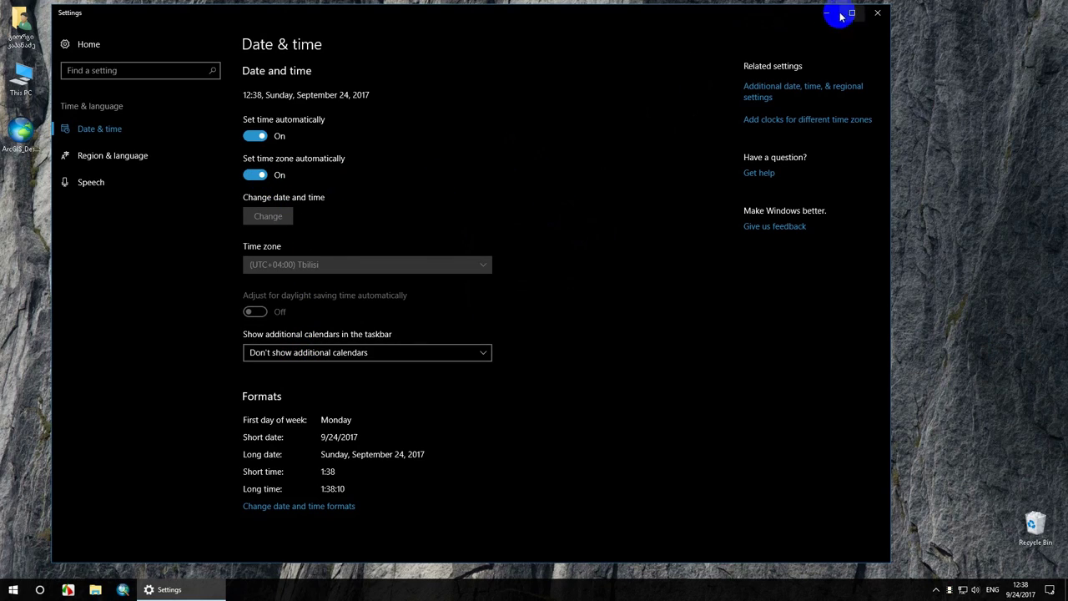
{"action": "left_click", "coordinate": [877, 14]}
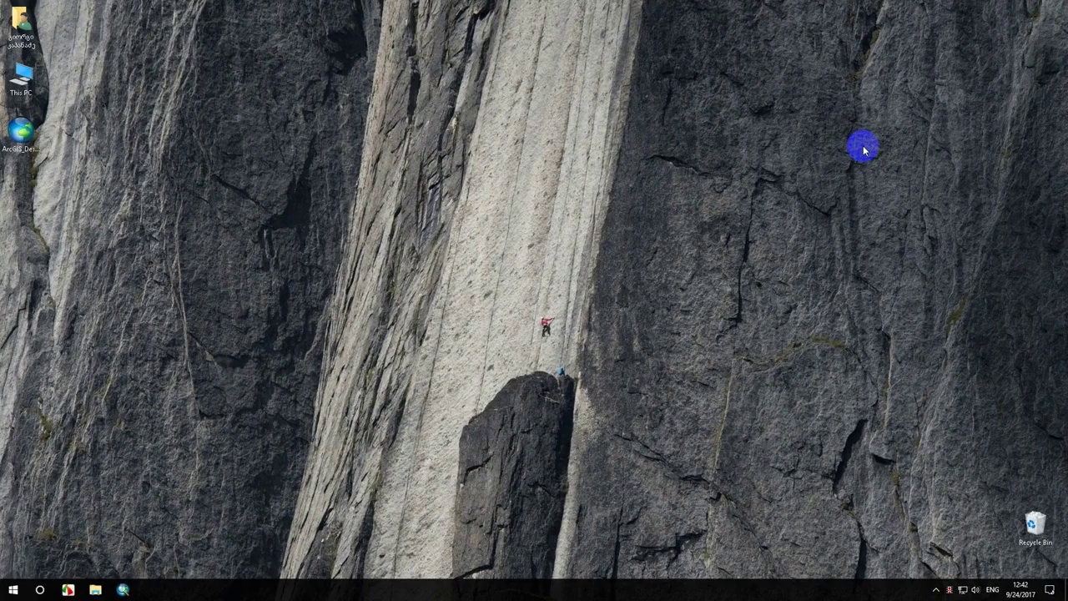
- Run the ArcGIS 10.2.2 for Desktop installer from the desktop to check its Russian text, and cancel at the destination folder prompt
{"action": "left_click", "coordinate": [15, 143]}
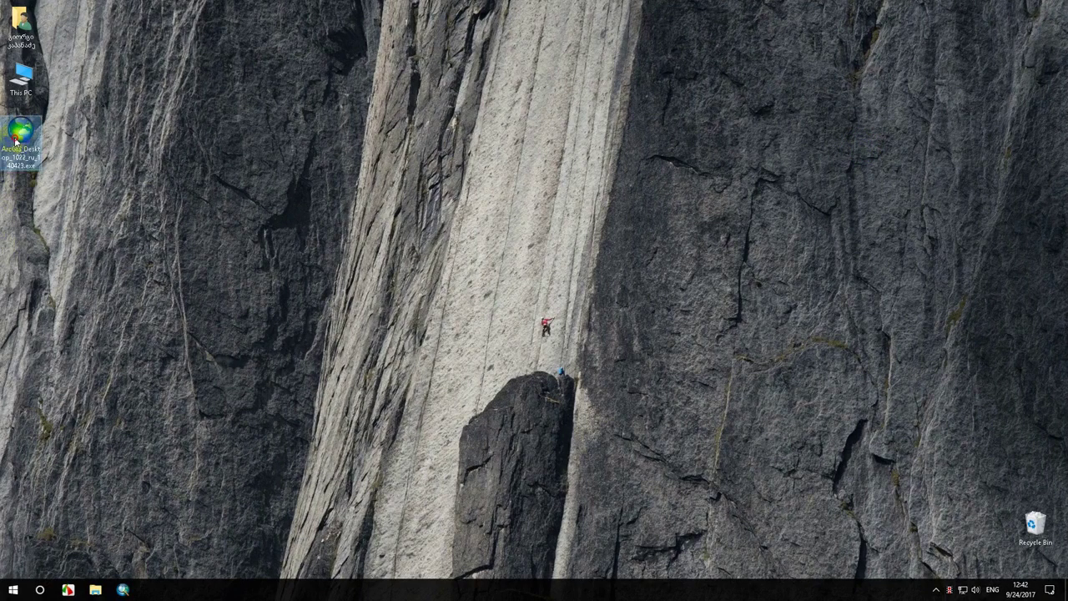
{"action": "left_click", "coordinate": [544, 333]}
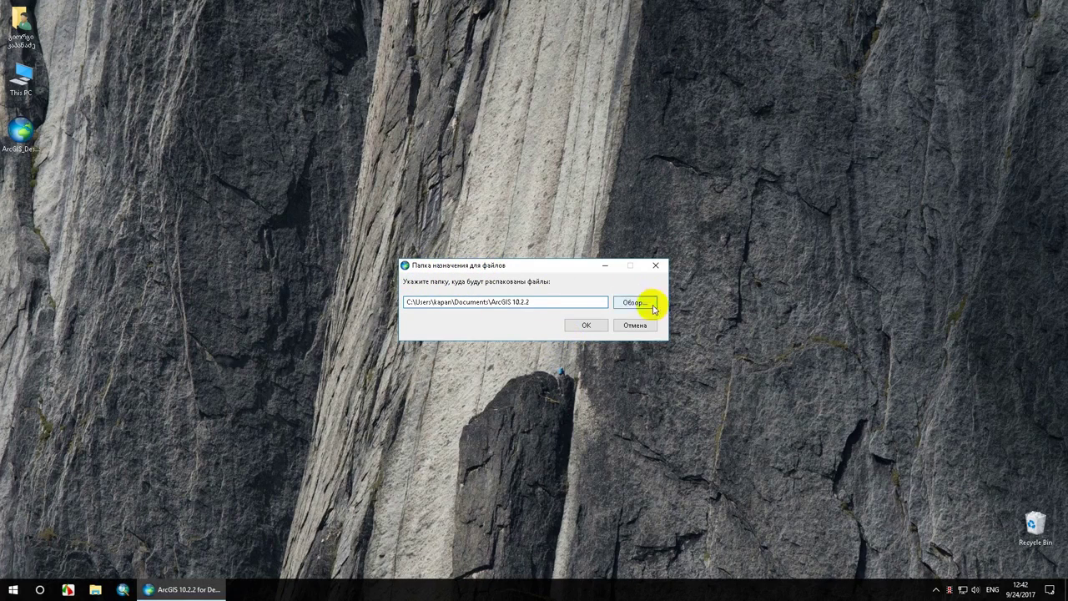
{"action": "left_click", "coordinate": [641, 330]}
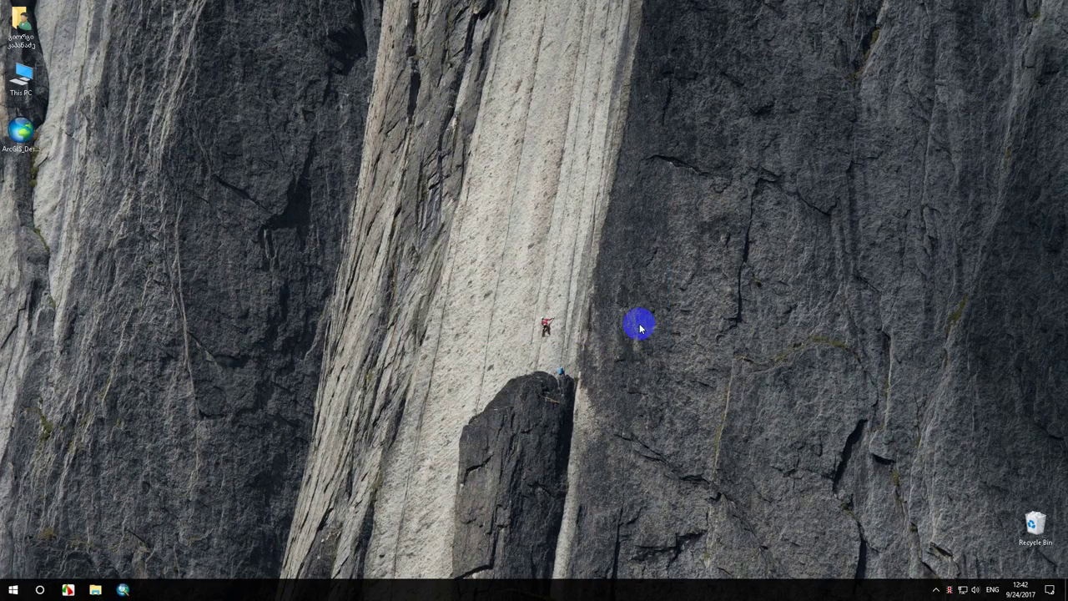